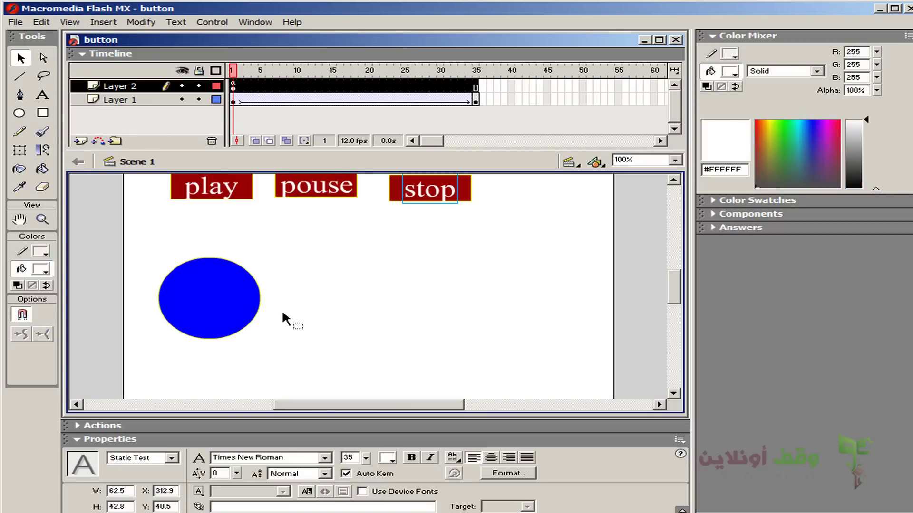
Leave Flash MX for Dreamweaver and choose button.swf from the Desktop as the SWF to insert below the rabbit image
click(906, 9)
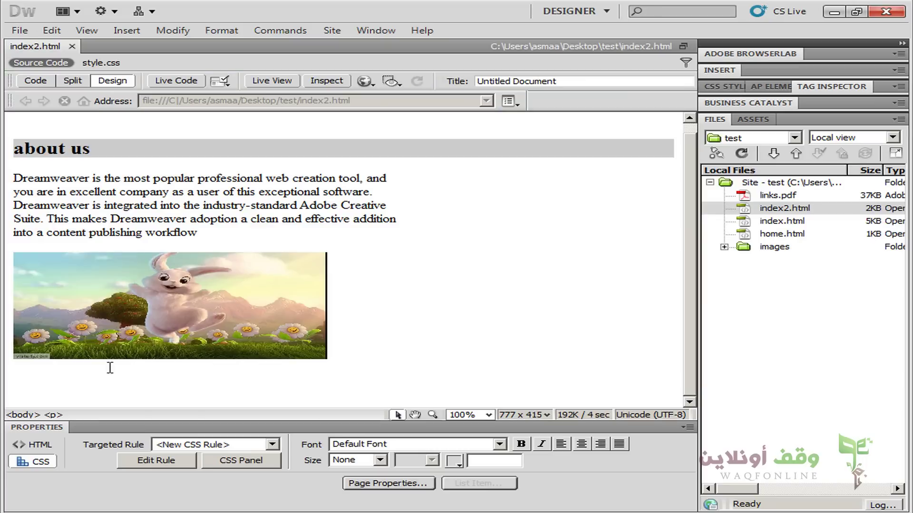
click(30, 391)
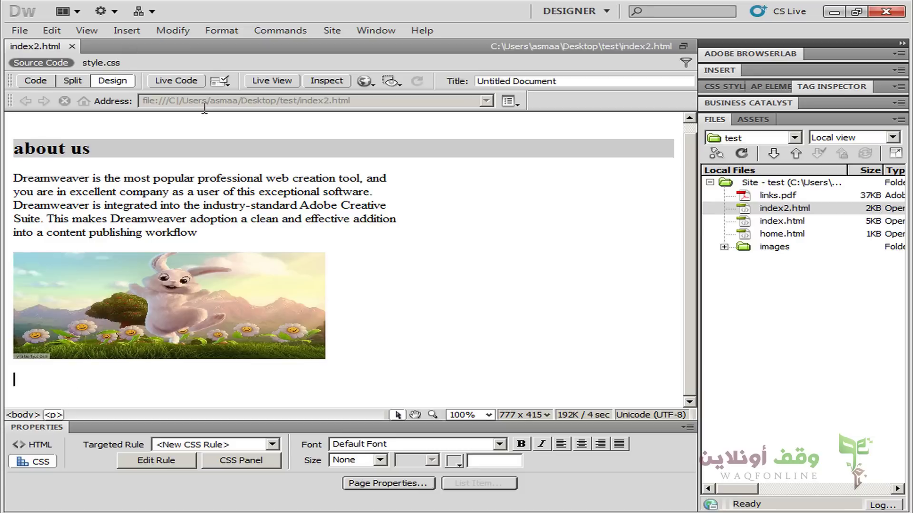
click(126, 32)
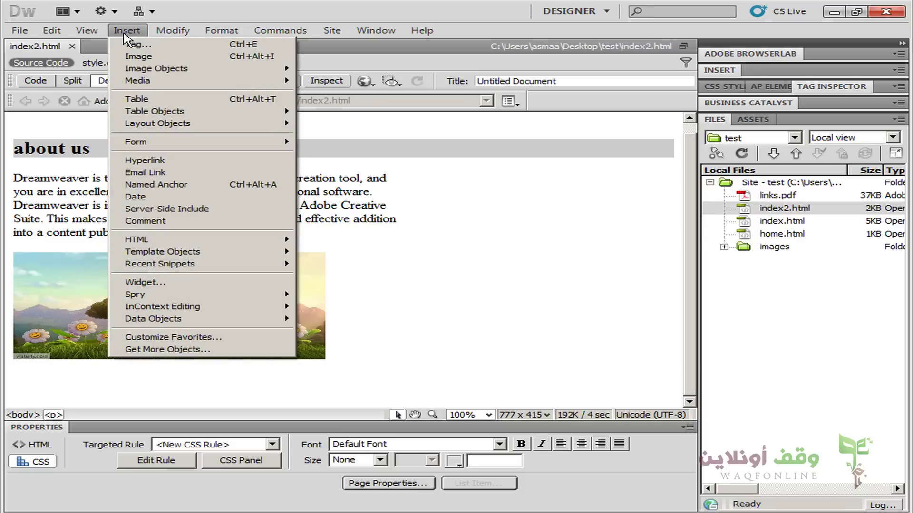
mouse_move(139, 81)
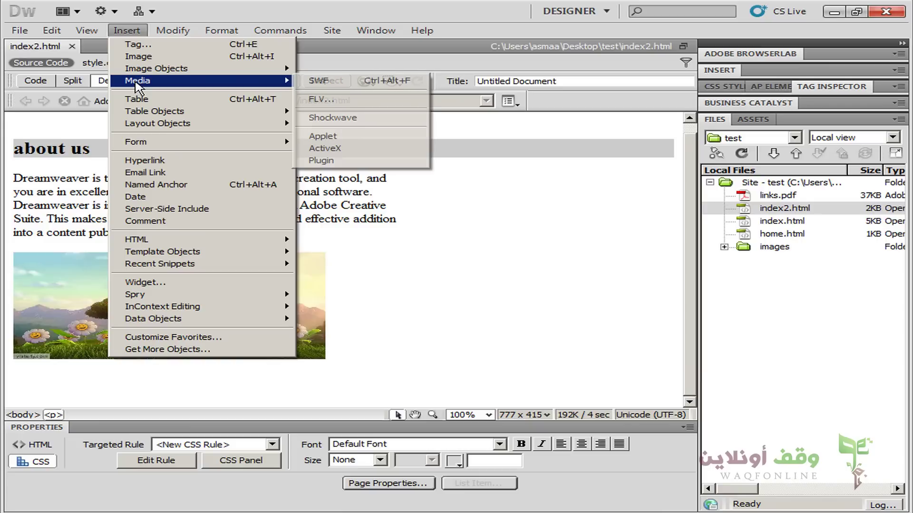
click(331, 86)
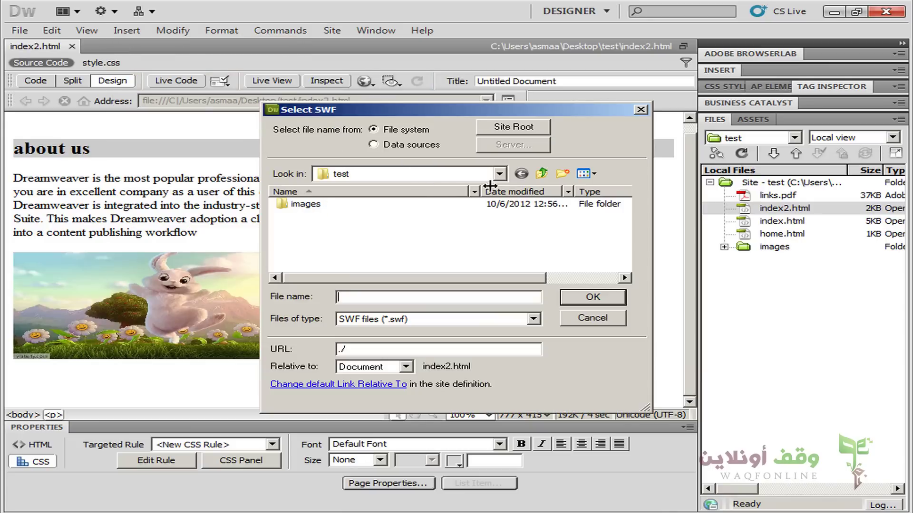
click(500, 174)
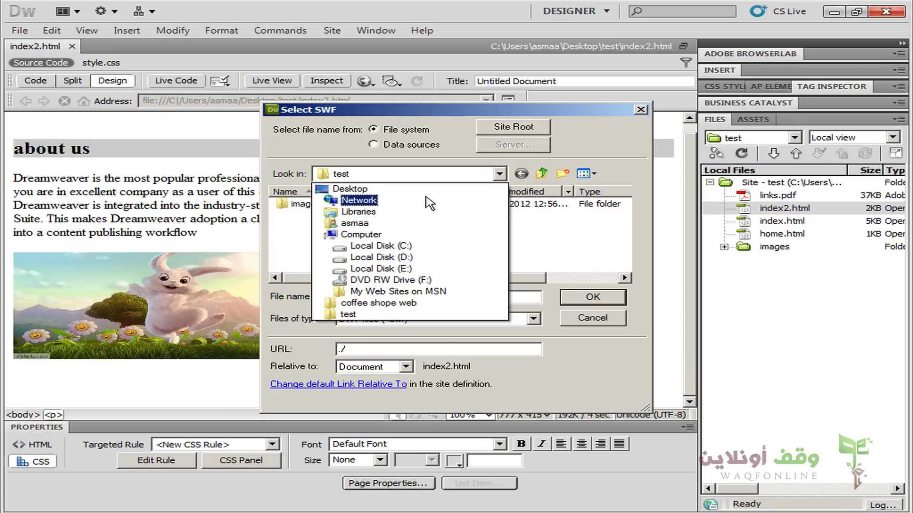
click(350, 188)
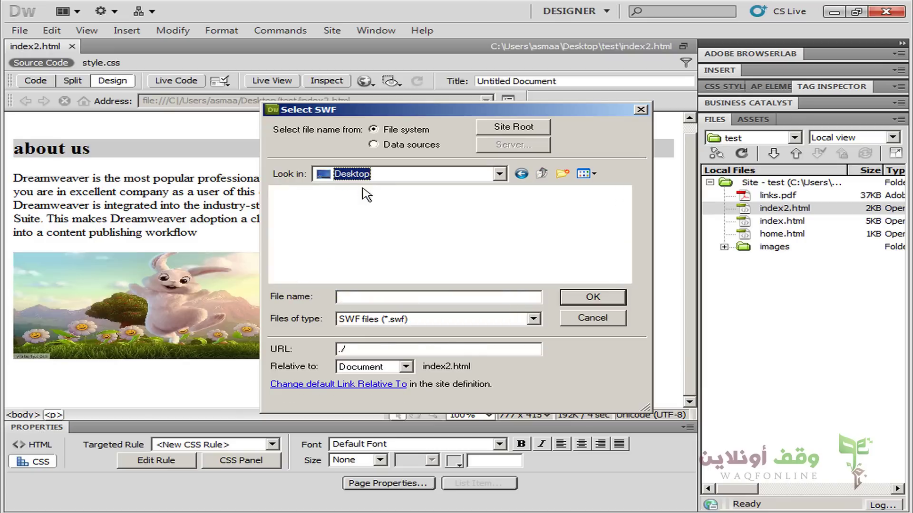
drag(627, 252, 627, 264)
click(323, 268)
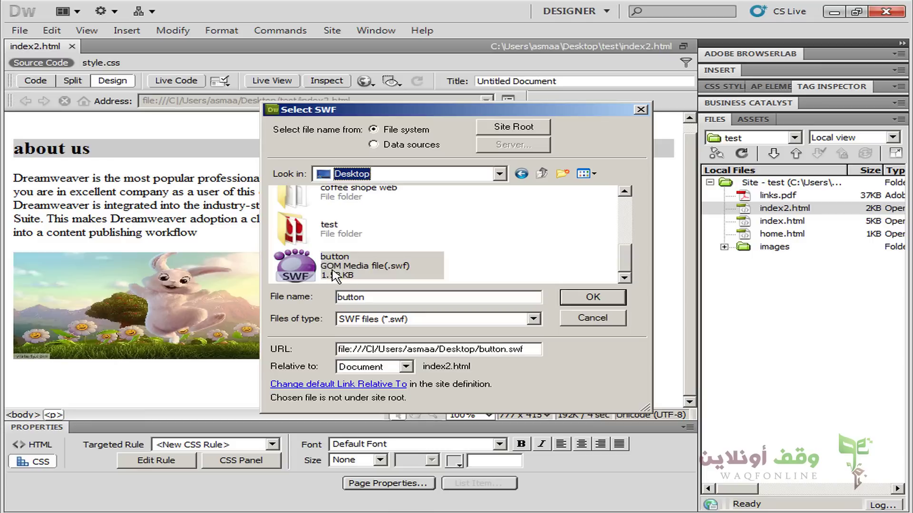
Accept button.swf, save a copy in the test site folder, and insert it with the accessibility title flashmovie
click(593, 299)
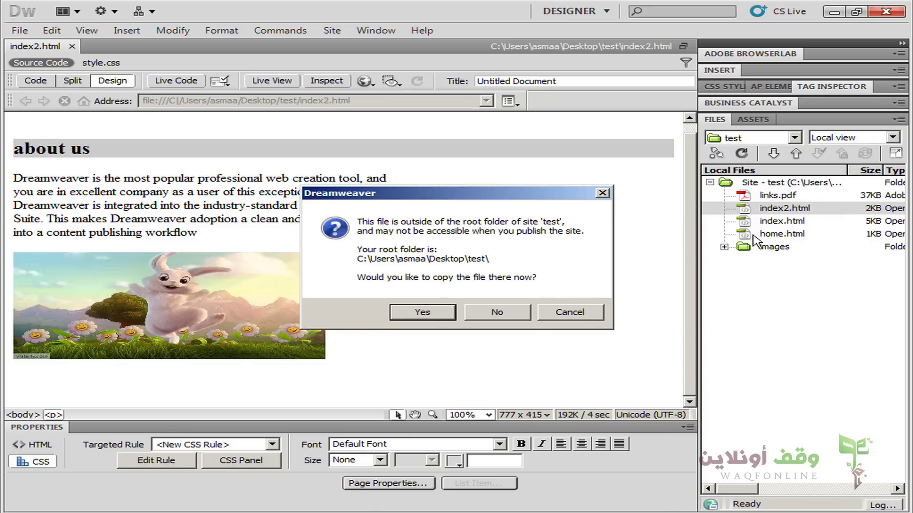
click(440, 313)
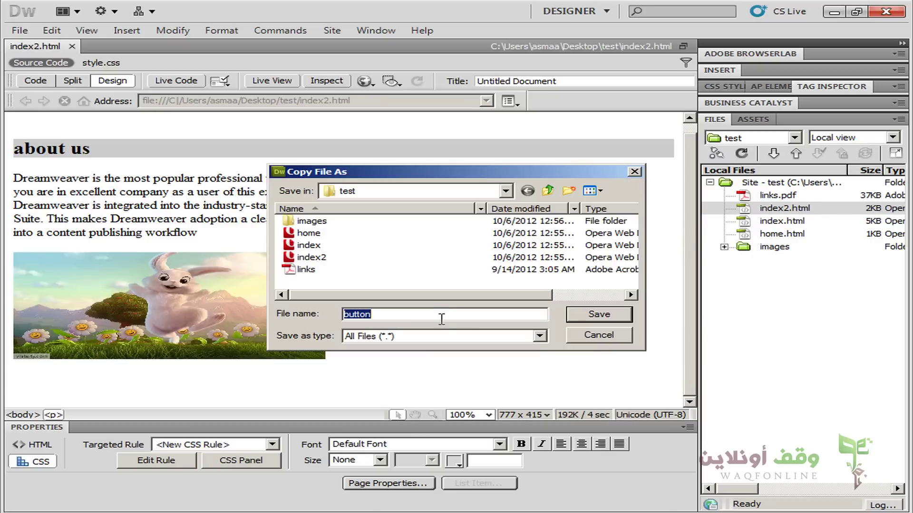
click(587, 317)
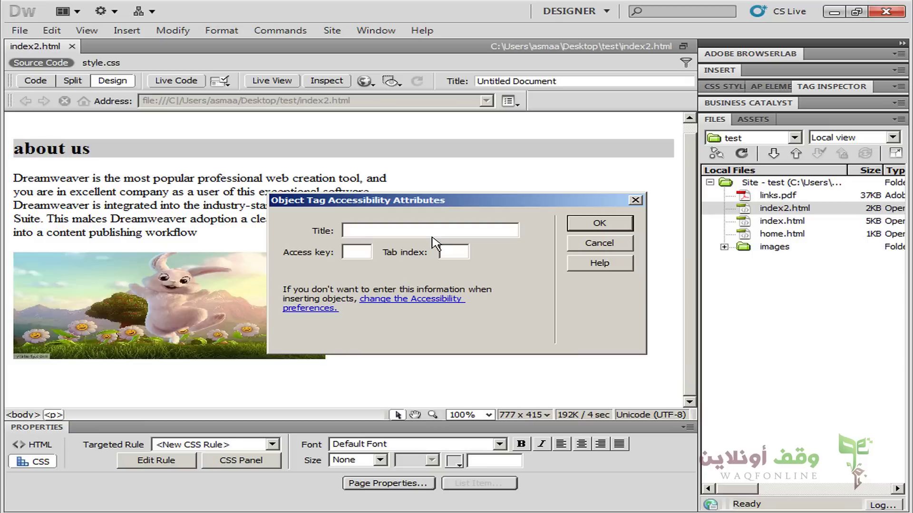
text(flashmovie)
click(599, 224)
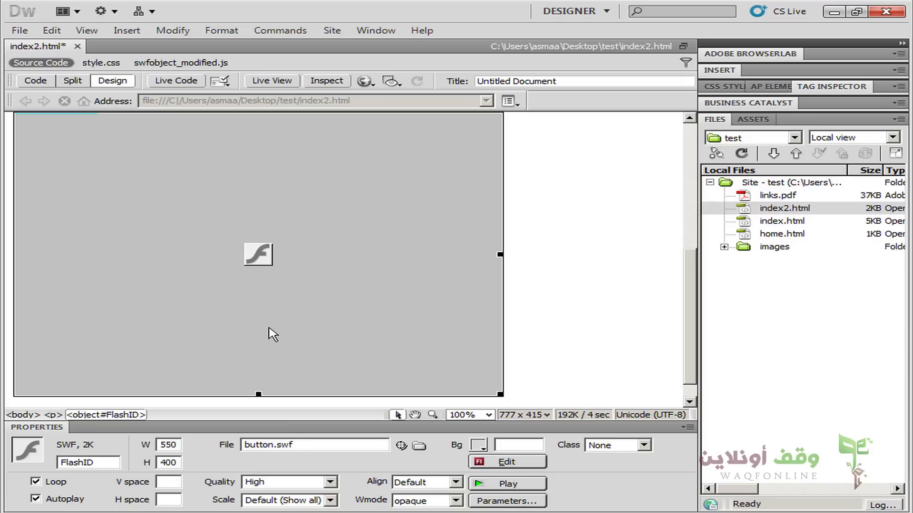
Try a #000000 background colour on the Flash object and clear it again
click(483, 448)
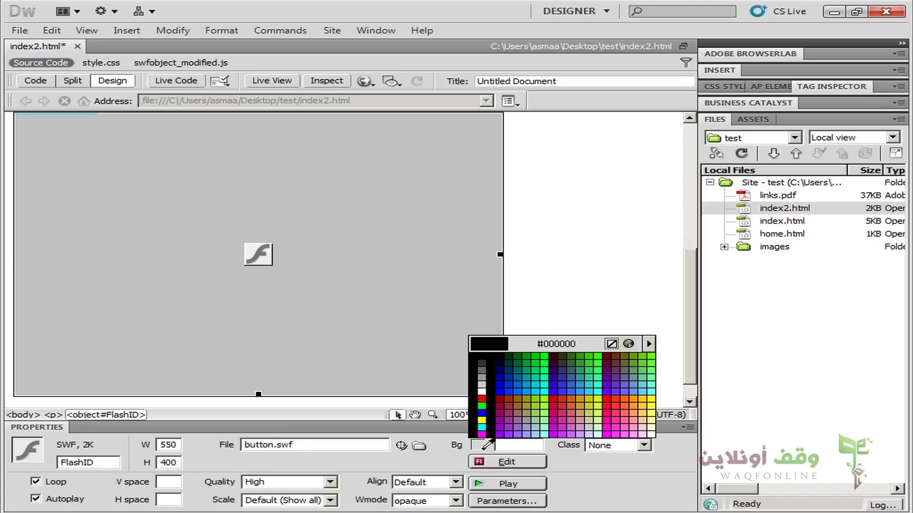
click(483, 448)
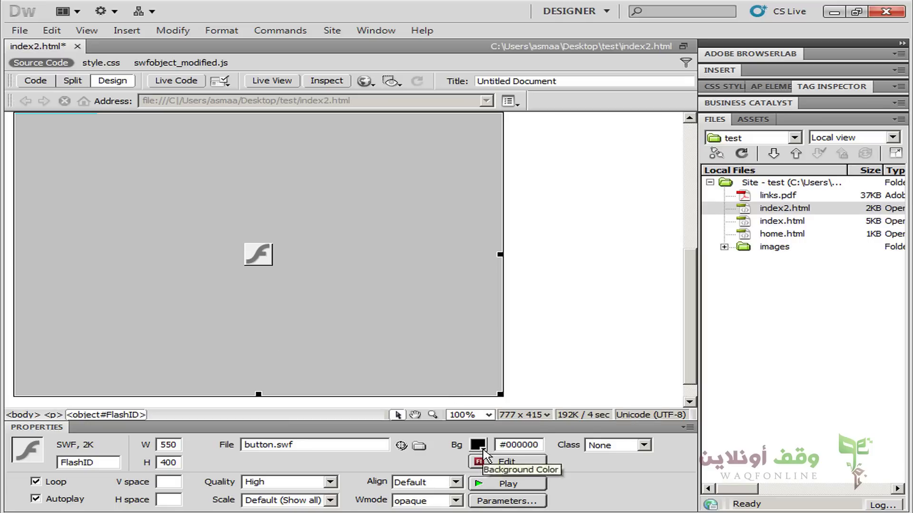
click(478, 445)
click(611, 343)
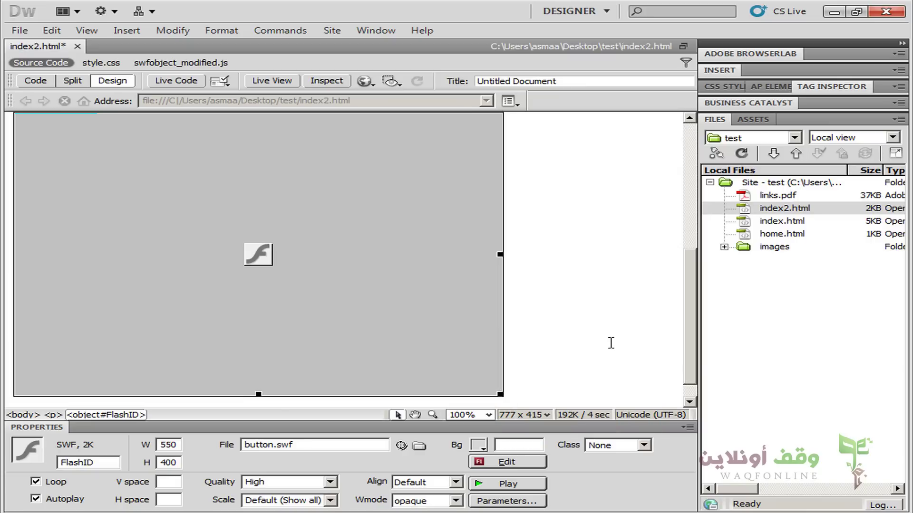
Play the Flash movie in Design view and test its play, pouse and stop buttons
click(500, 485)
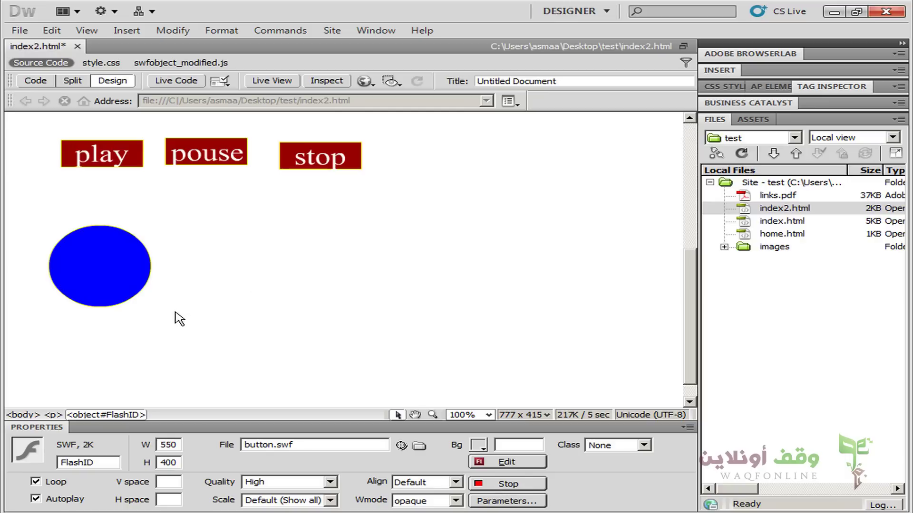
click(98, 161)
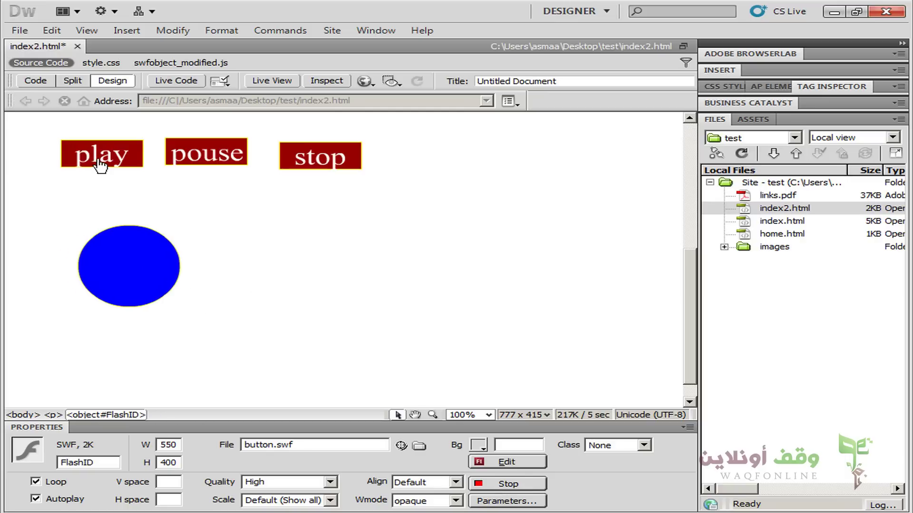
click(198, 164)
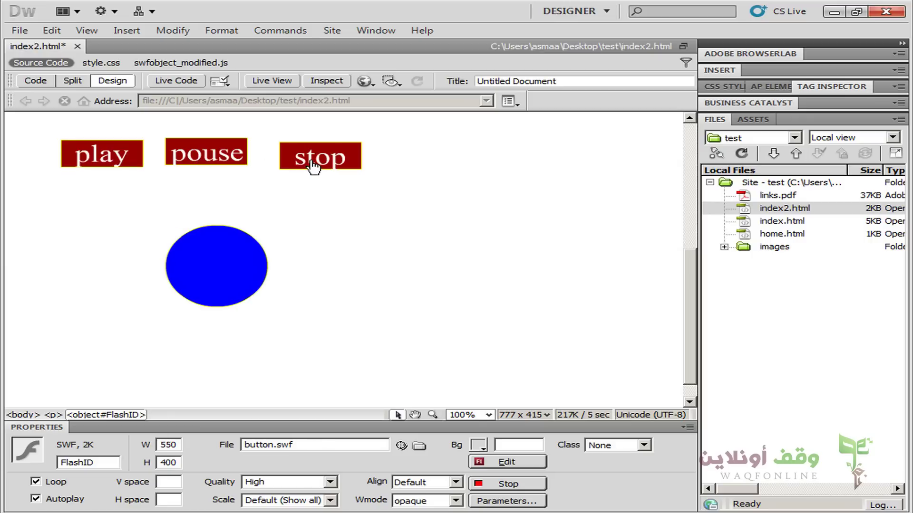
click(73, 170)
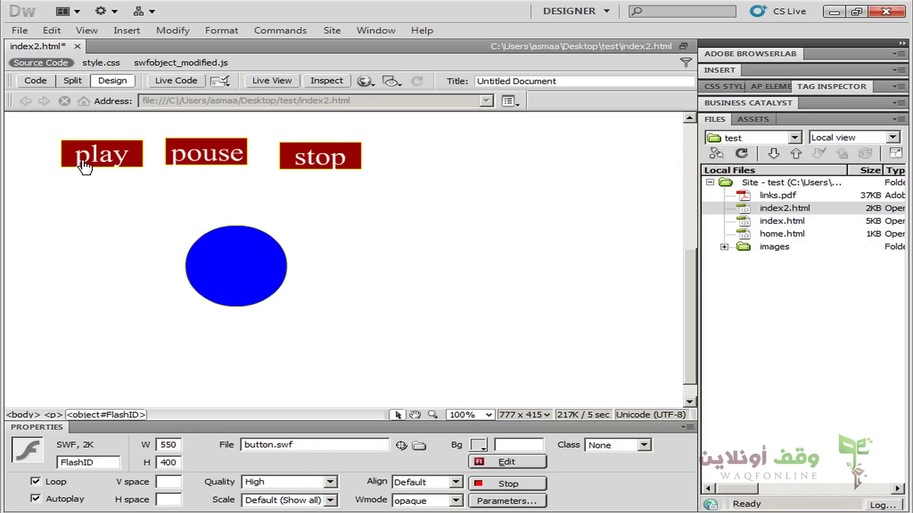
click(307, 156)
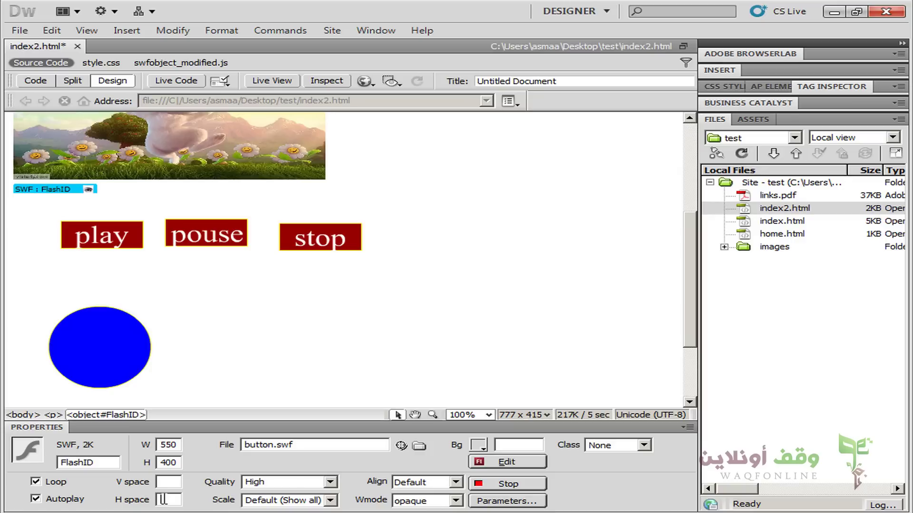
Set both the vertical and horizontal space around the Flash object to 20
text(20)
key(Return)
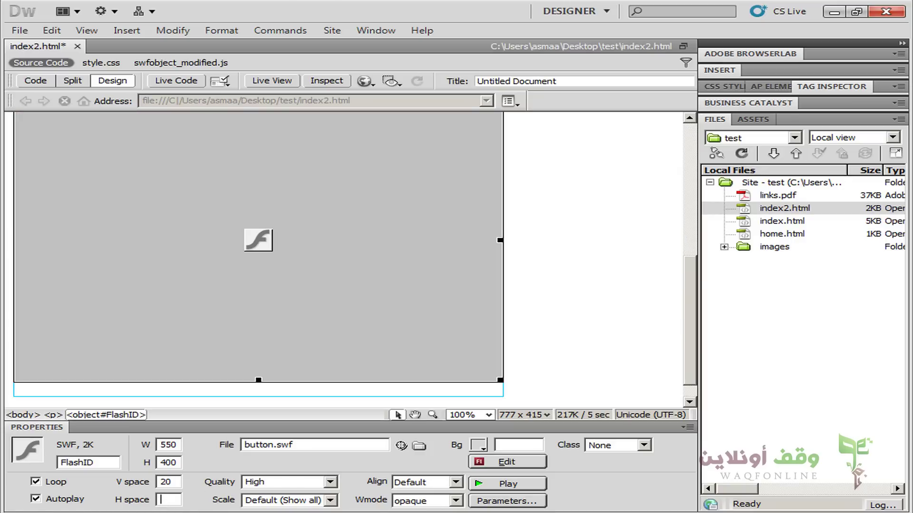
text(20)
key(Return)
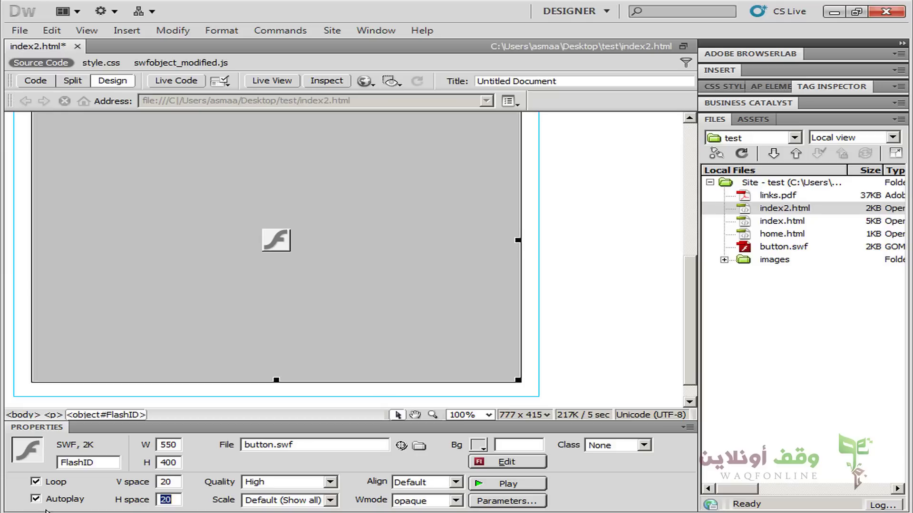
Resize the Flash object to a width of 400 and a height of 200
drag(181, 445, 143, 447)
text(400)
click(171, 461)
drag(158, 462, 172, 463)
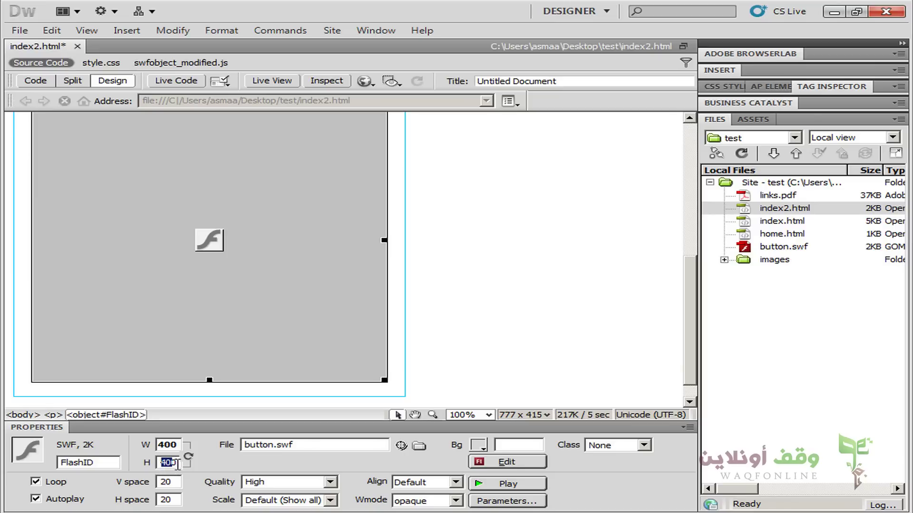
text(20)
click(499, 209)
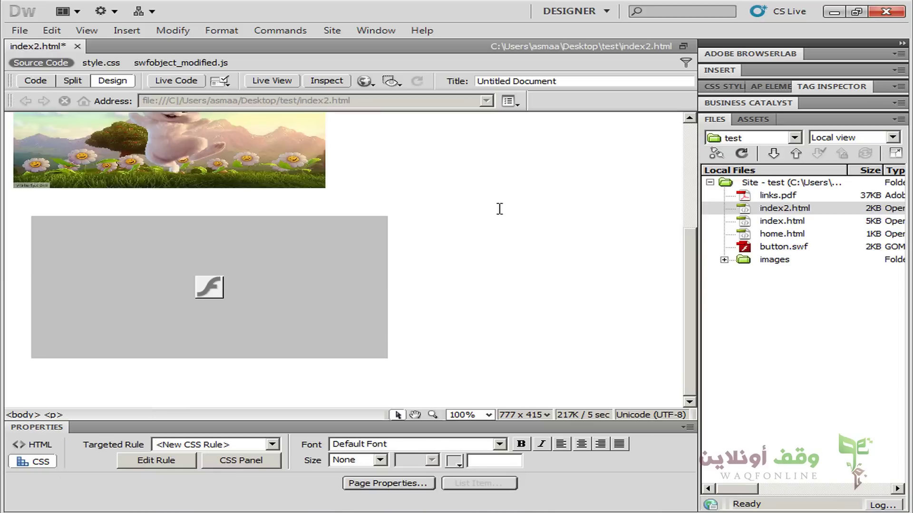
Save index2.html with its dependent script files and preview the page in the browser
key(ctrl+s)
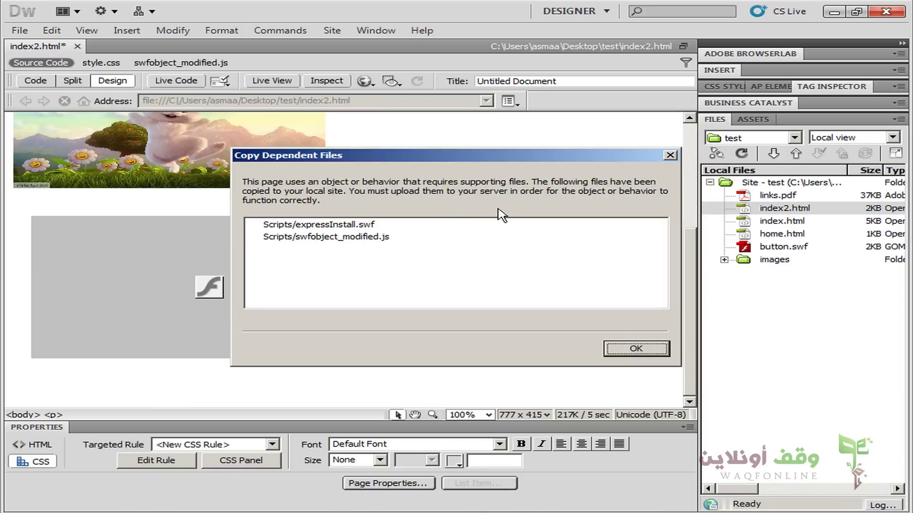
click(636, 348)
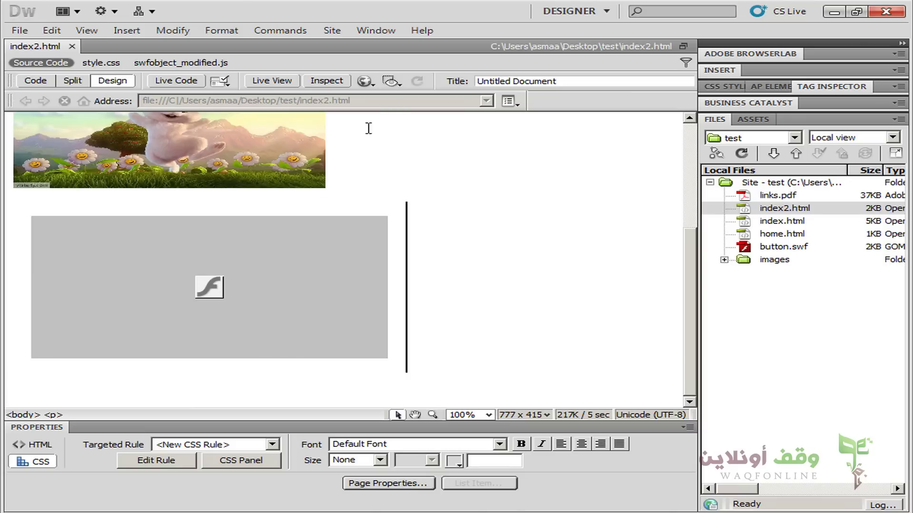
click(370, 85)
click(399, 95)
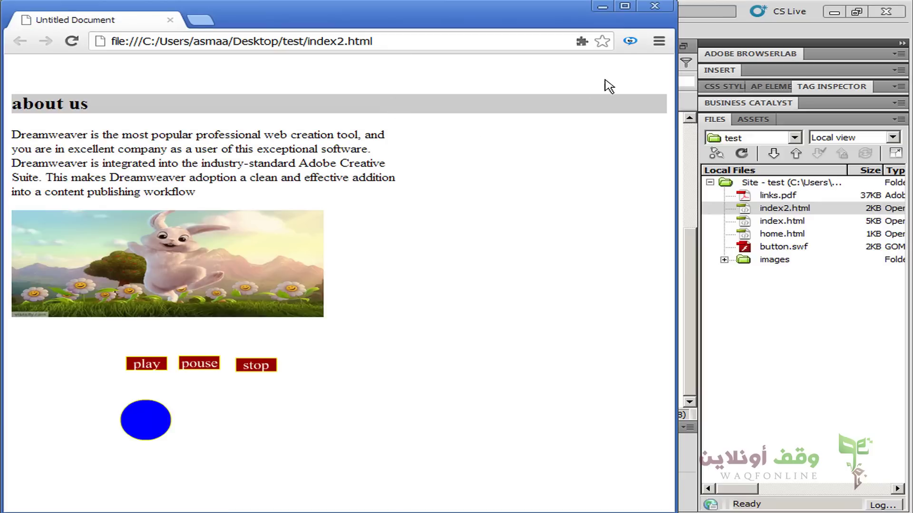
Maximize the browser preview and test the Flash movie's play and pouse buttons
click(625, 7)
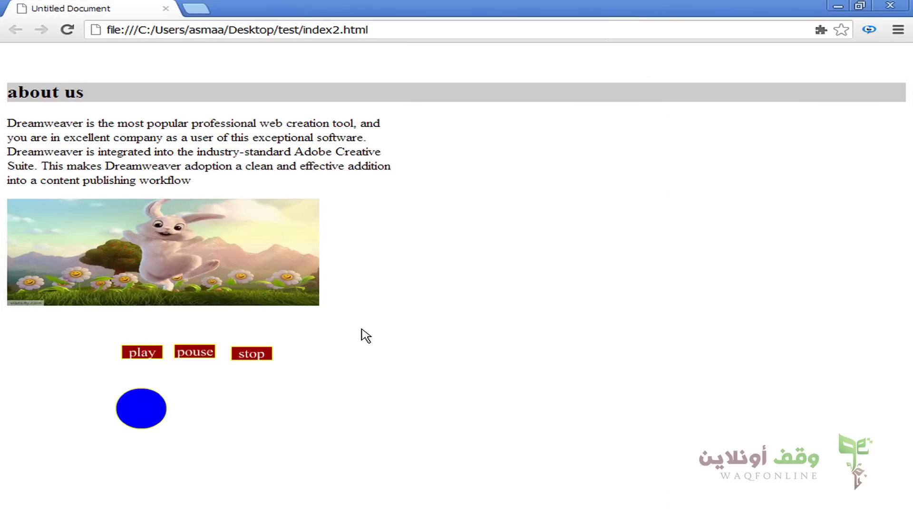
click(144, 357)
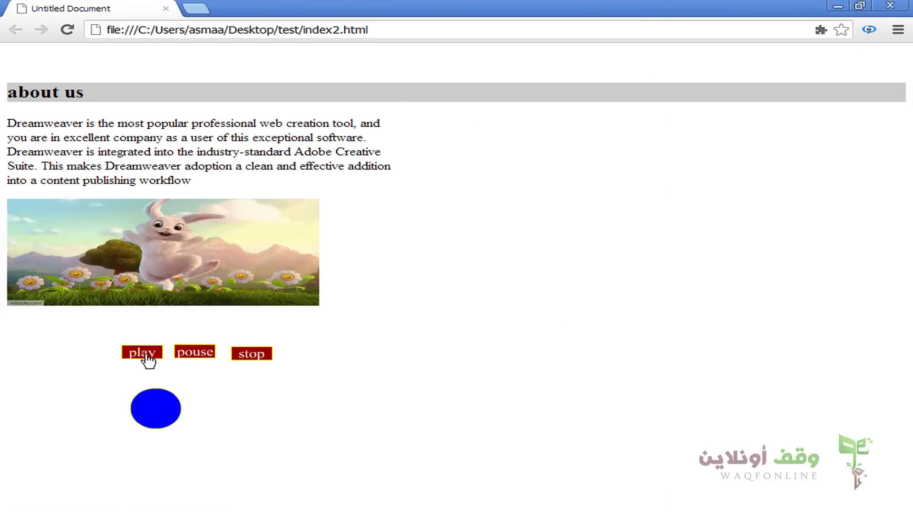
click(189, 359)
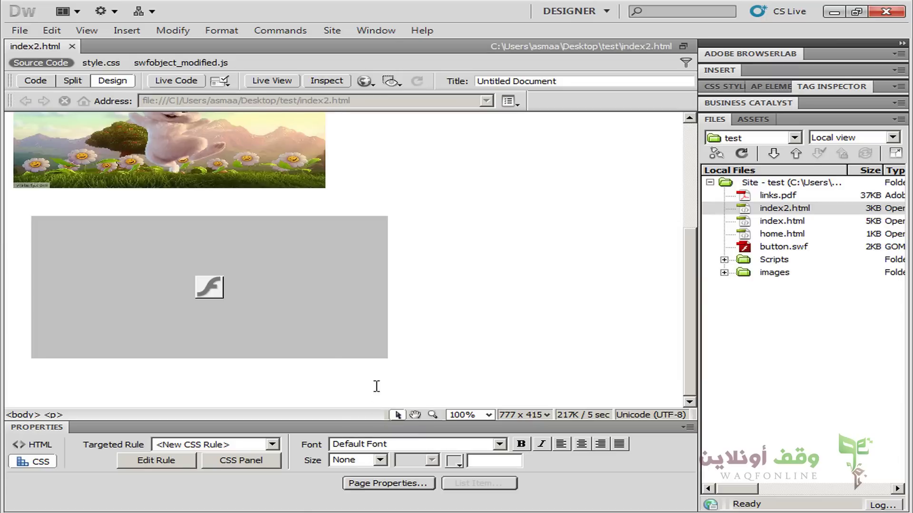
Add two new lines below the Flash object and start inserting an FLV with Progressive Download Video as its type
key(Return)
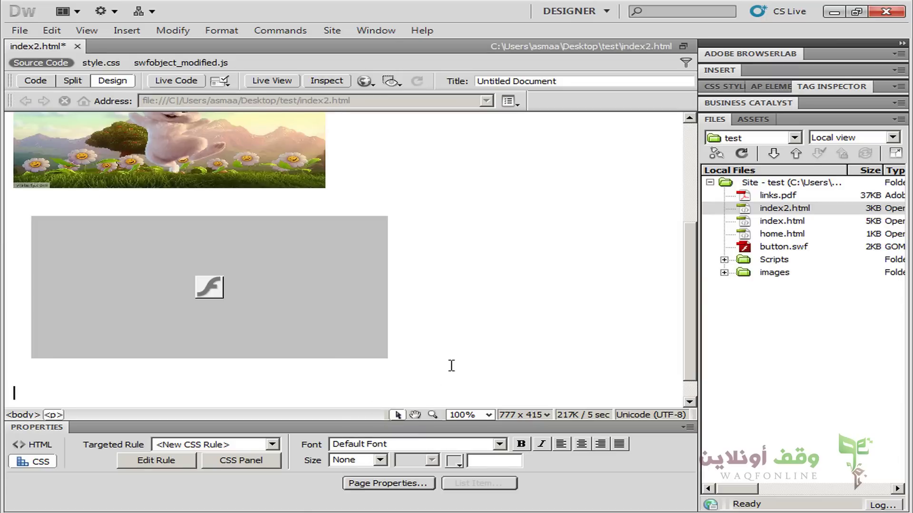
key(Return)
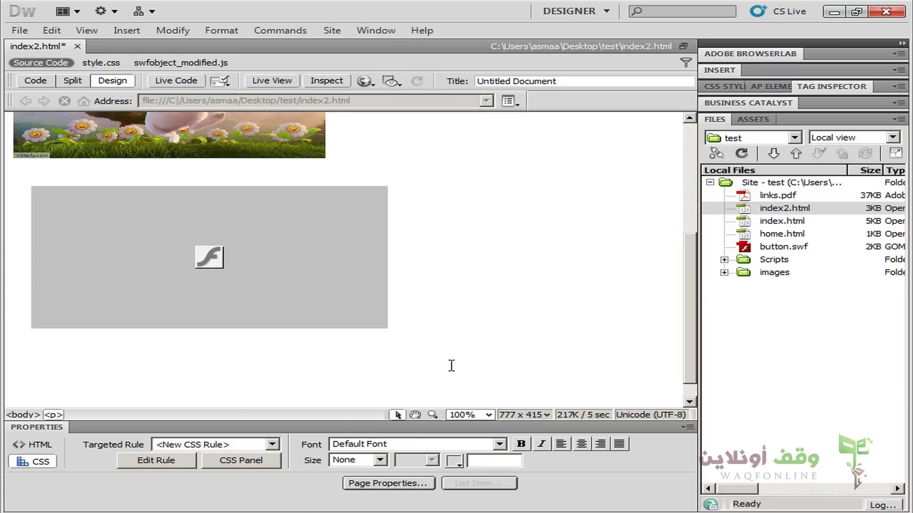
click(122, 31)
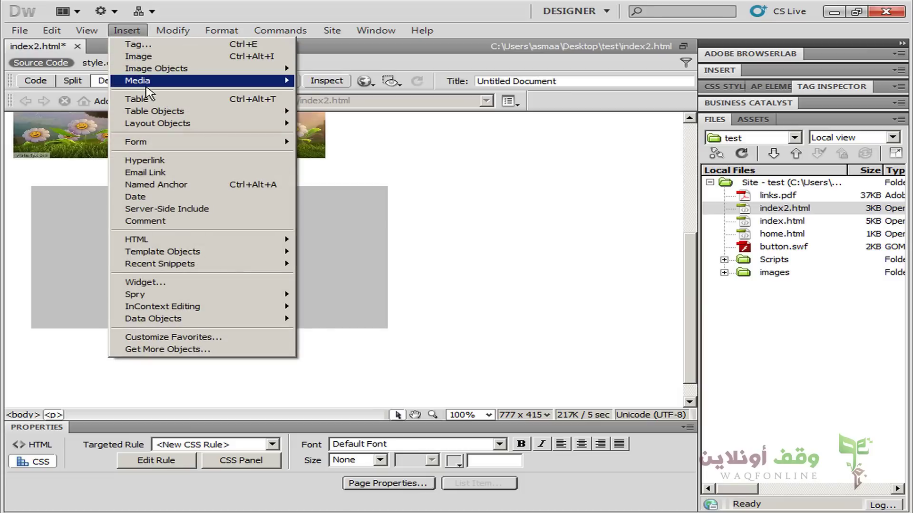
mouse_move(137, 86)
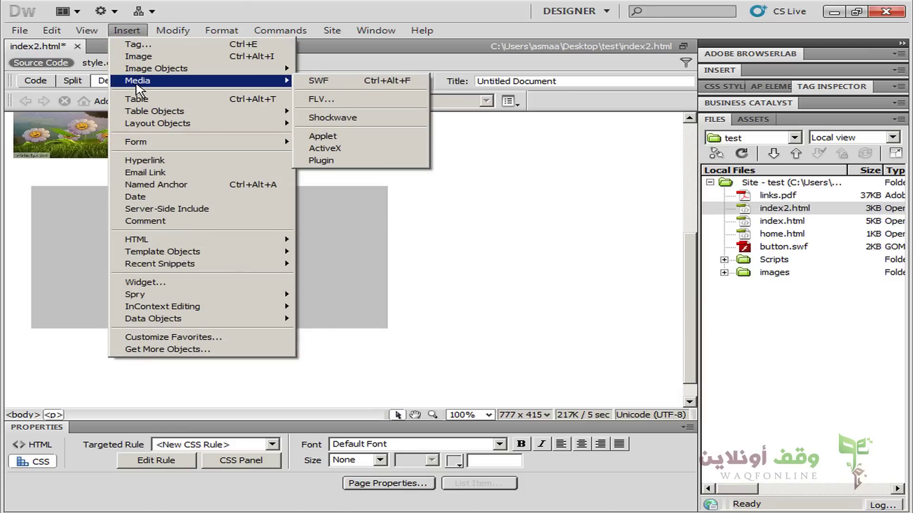
click(327, 101)
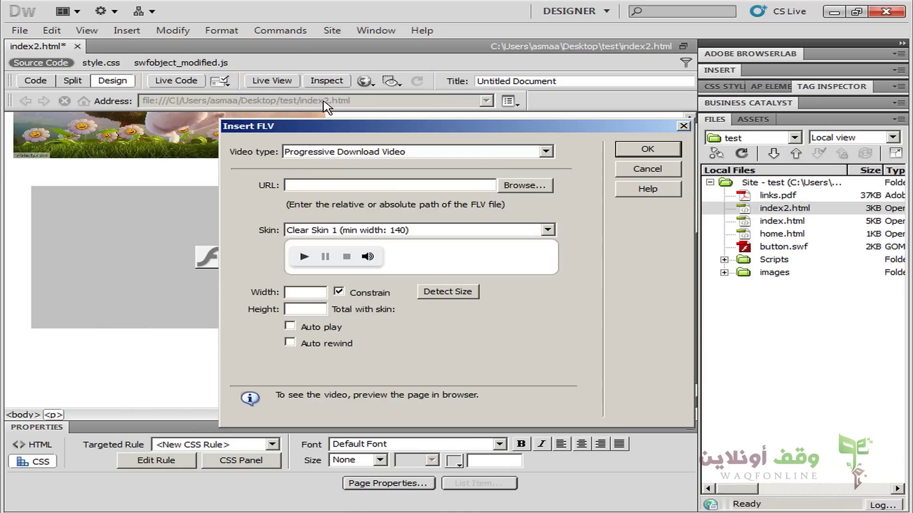
click(546, 152)
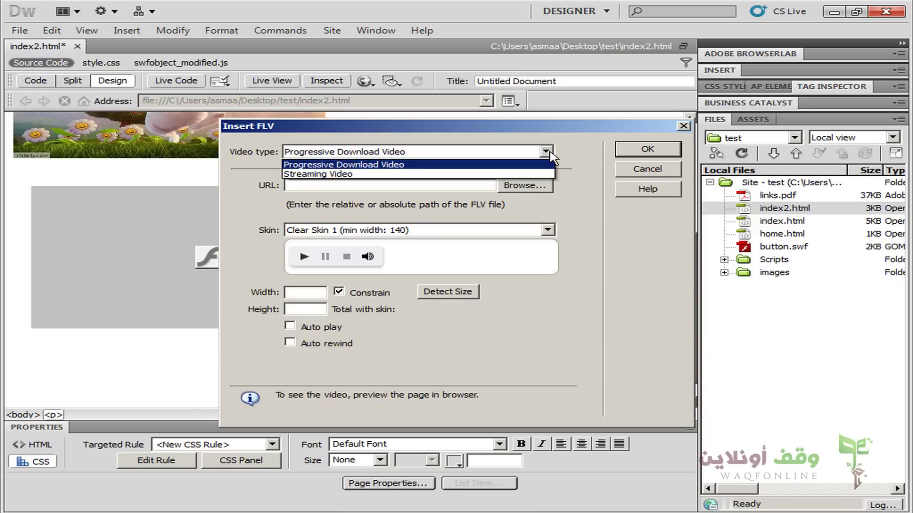
click(547, 151)
Choose first.flv from the Desktop as the video source and copy it into the site's root folder
click(533, 186)
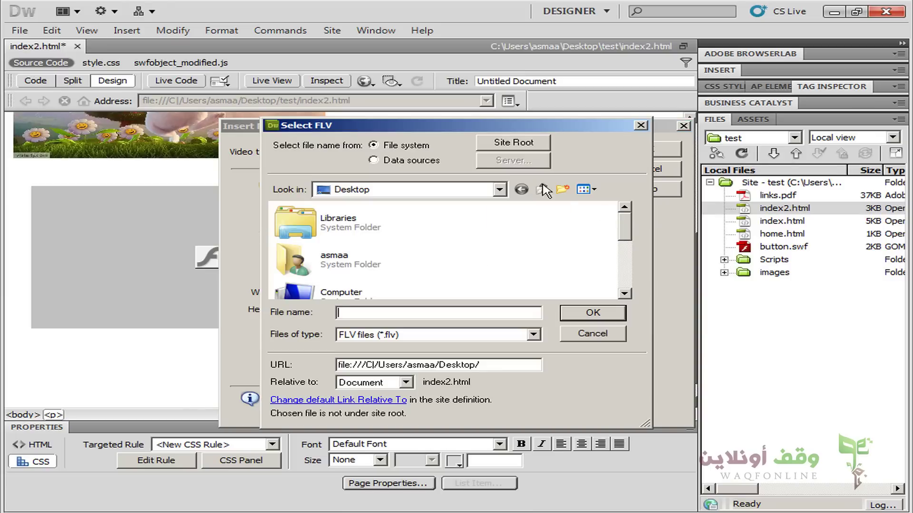
drag(625, 226, 626, 290)
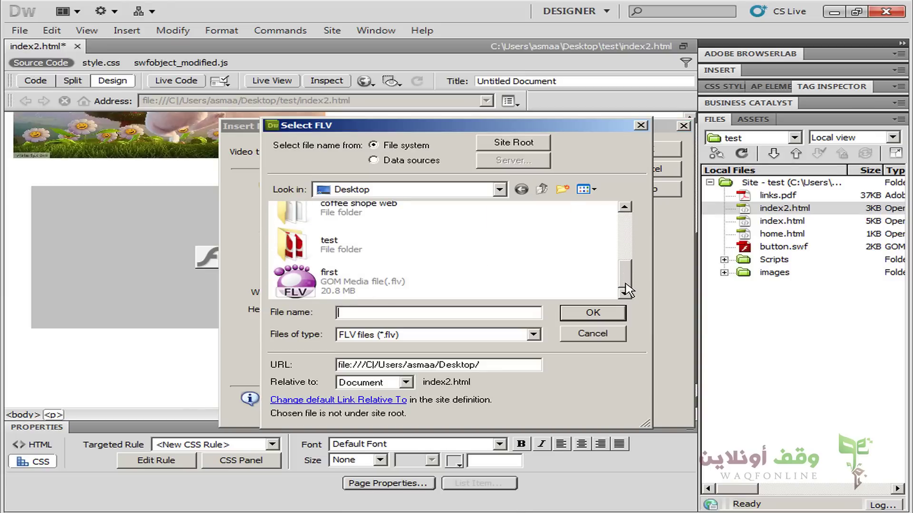
click(298, 276)
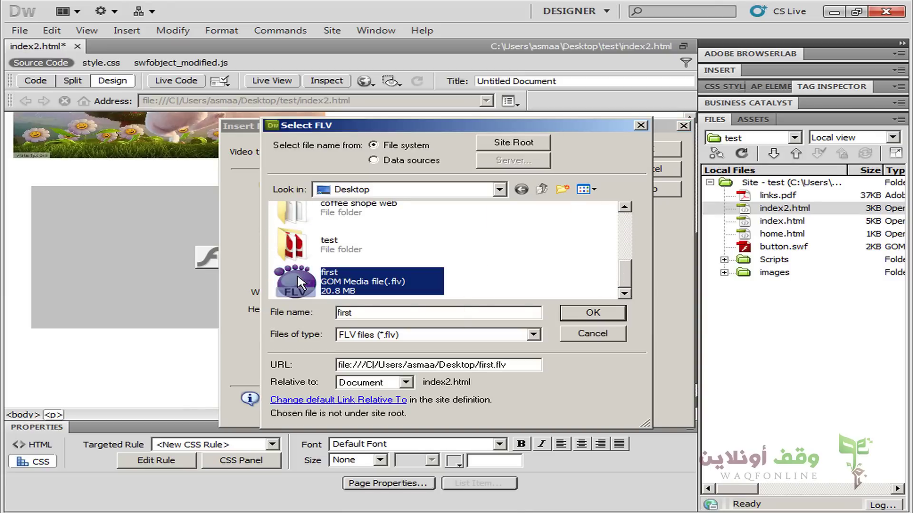
click(593, 312)
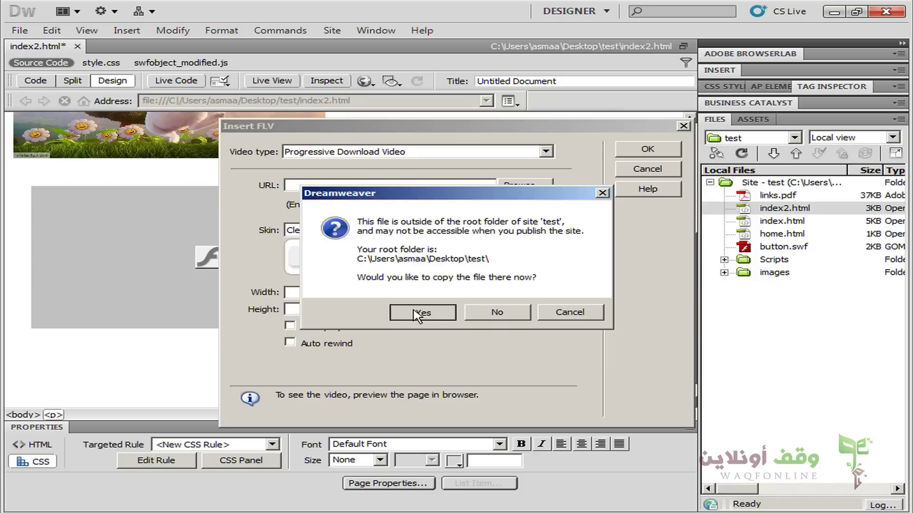
click(418, 312)
click(595, 331)
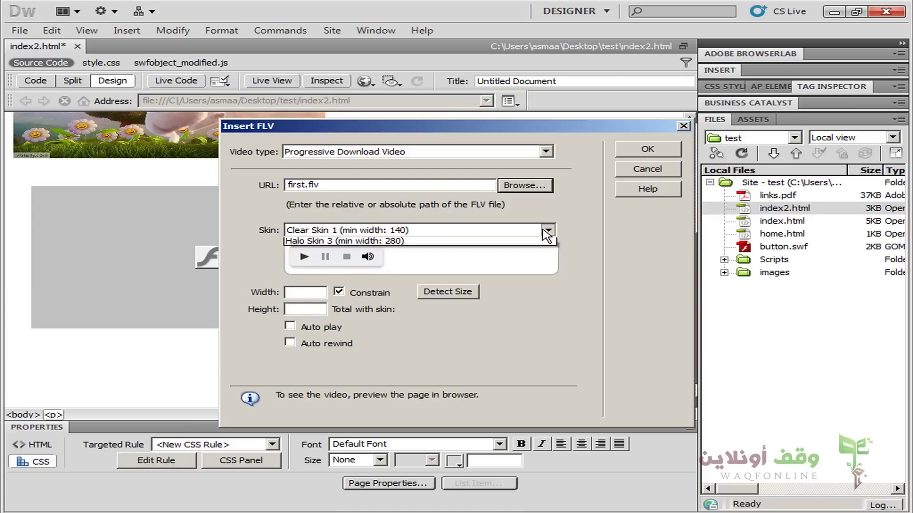
Choose Clear Skin 3 (min width: 260) as the video player's skin and try to insert the video without dimensions
click(548, 230)
click(483, 261)
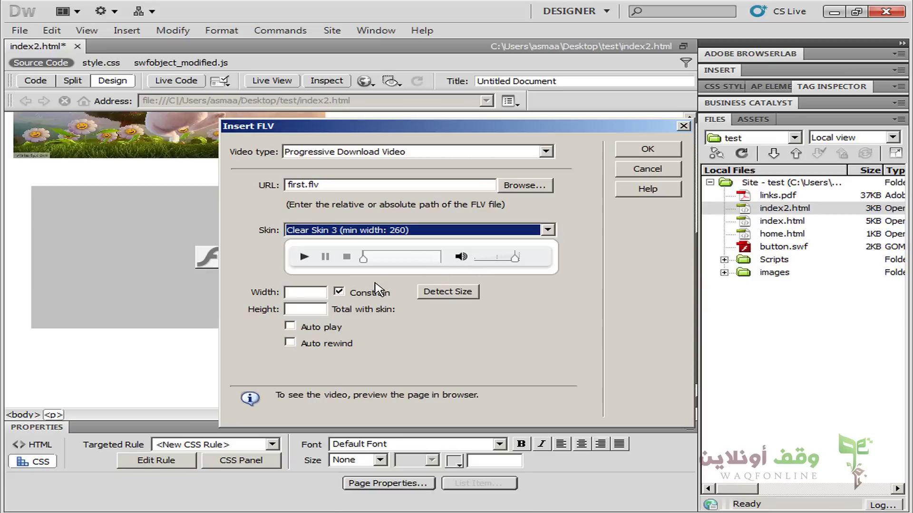
click(624, 151)
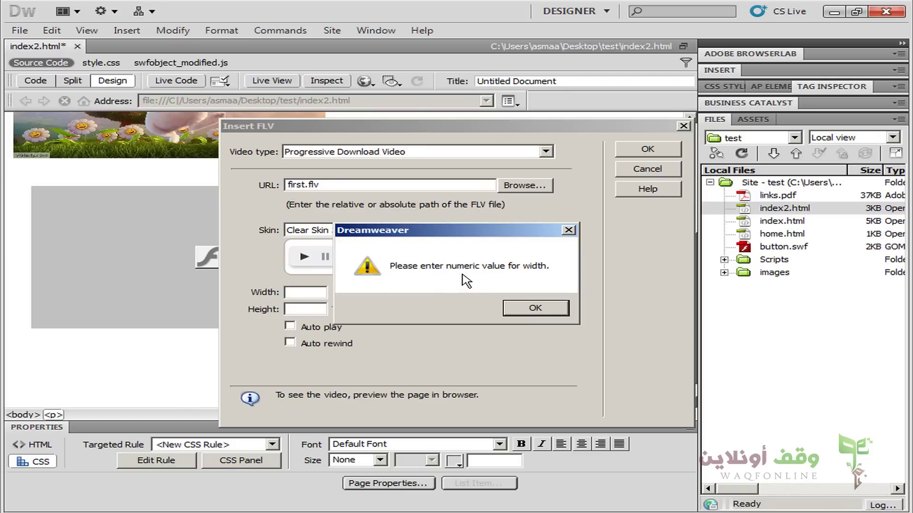
click(535, 308)
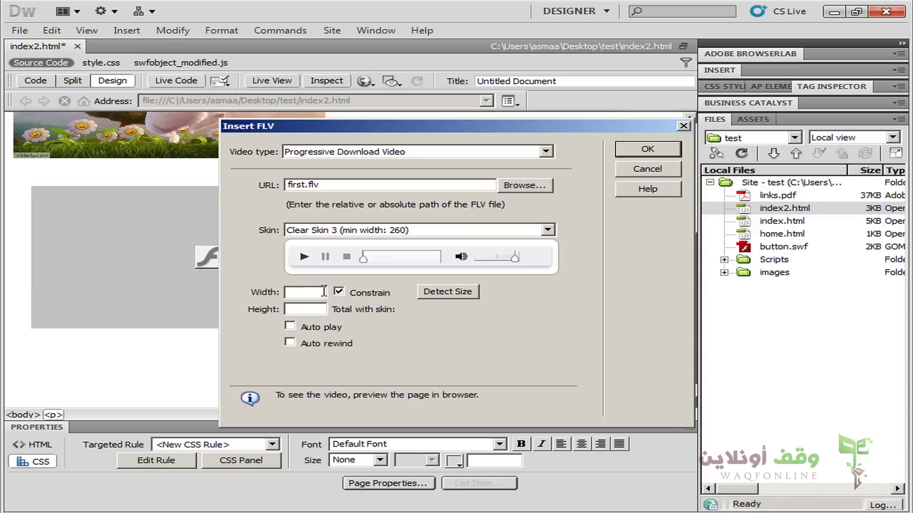
Set the FLV video's width to 400 and height to 200 and insert it into the page
click(307, 293)
text(4)
text(200)
click(643, 150)
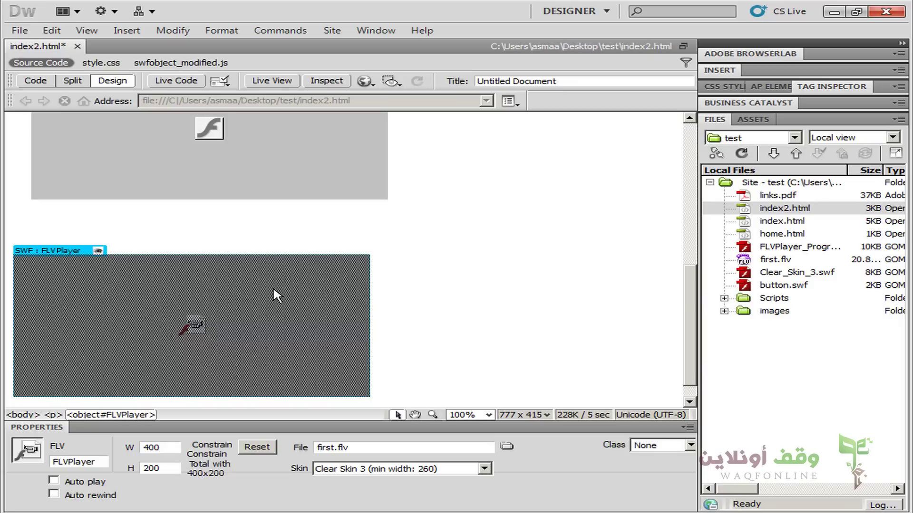
Save index2.html and preview the page in Chrome
key(ctrl+s)
click(366, 82)
click(374, 98)
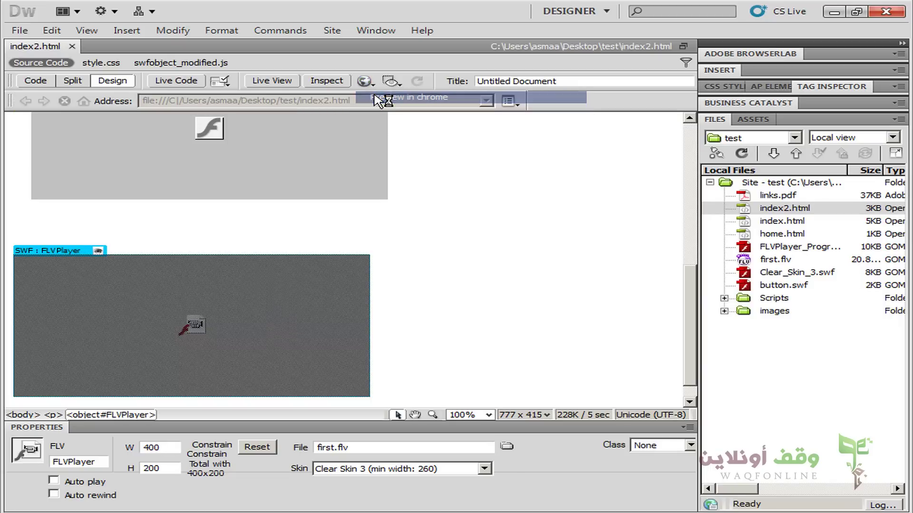
Test the FLV video's playback in the browser preview by playing and pausing it
scroll(322, 184, down, 4)
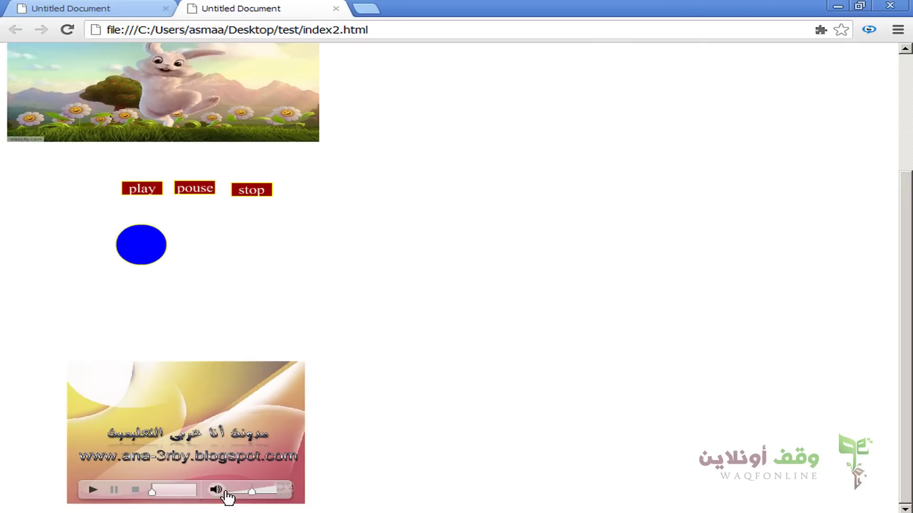
click(92, 491)
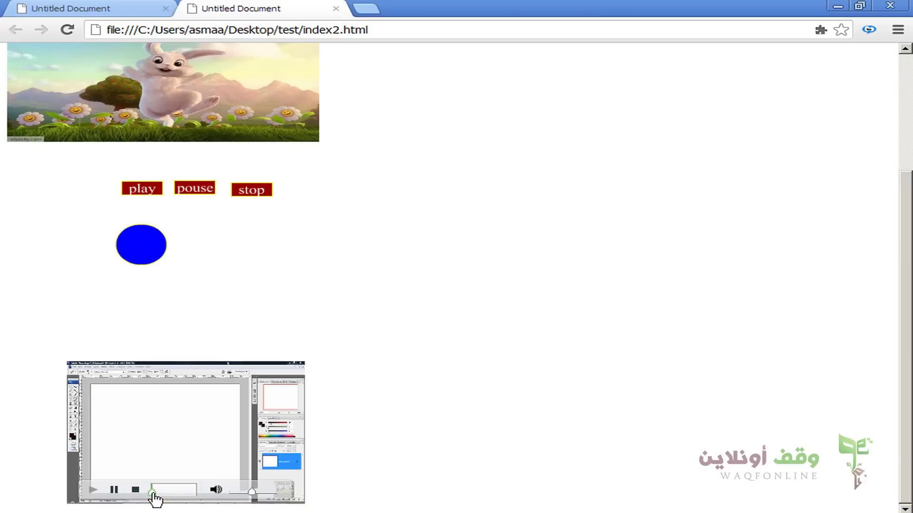
click(115, 491)
Return to Dreamweaver and review the properties of the button.swf object and the FLV video
key(alt+Tab)
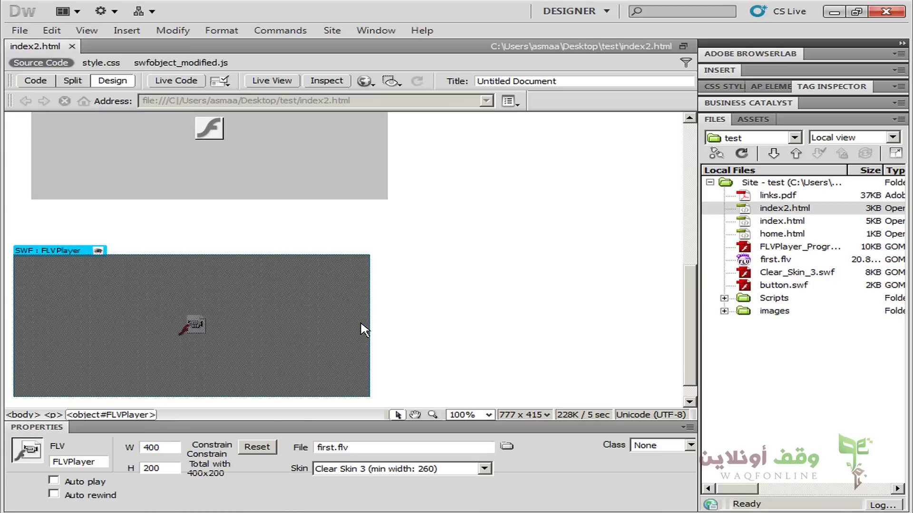
scroll(364, 328, up, 2)
scroll(366, 329, down, 3)
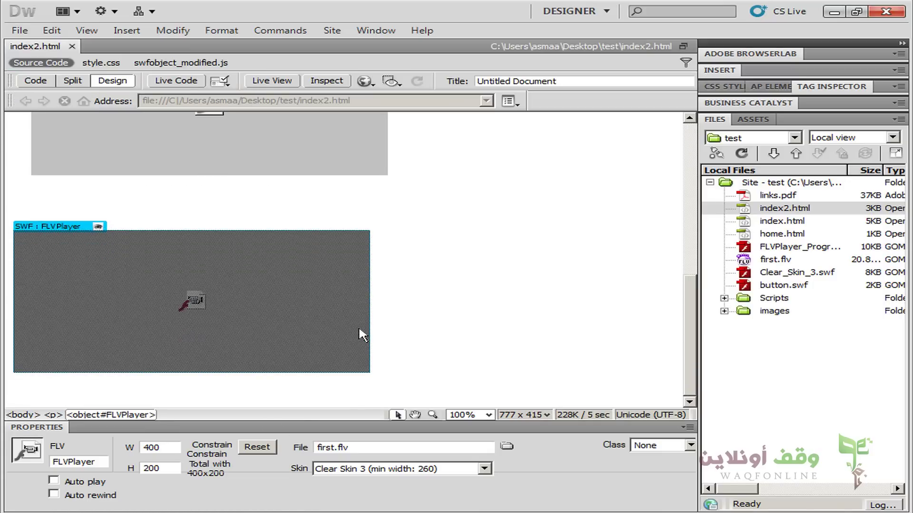
scroll(366, 329, up, 4)
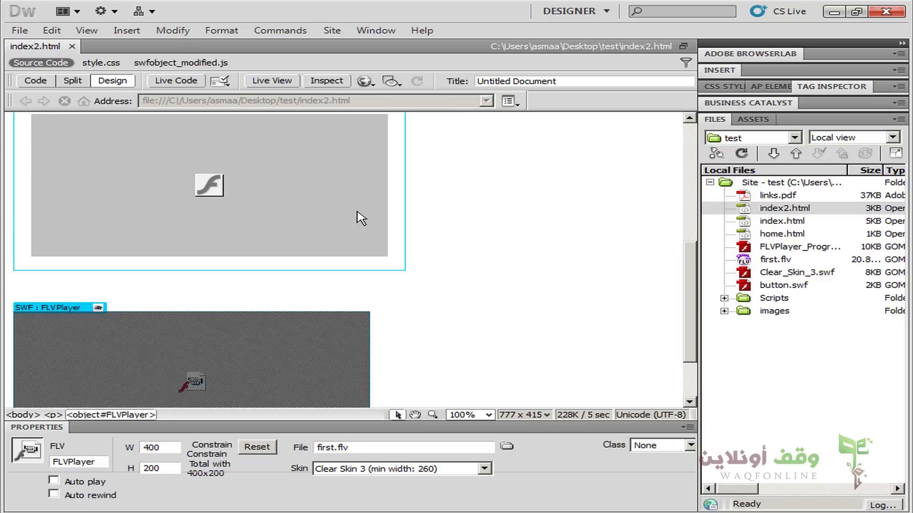
click(311, 177)
scroll(308, 210, down, 4)
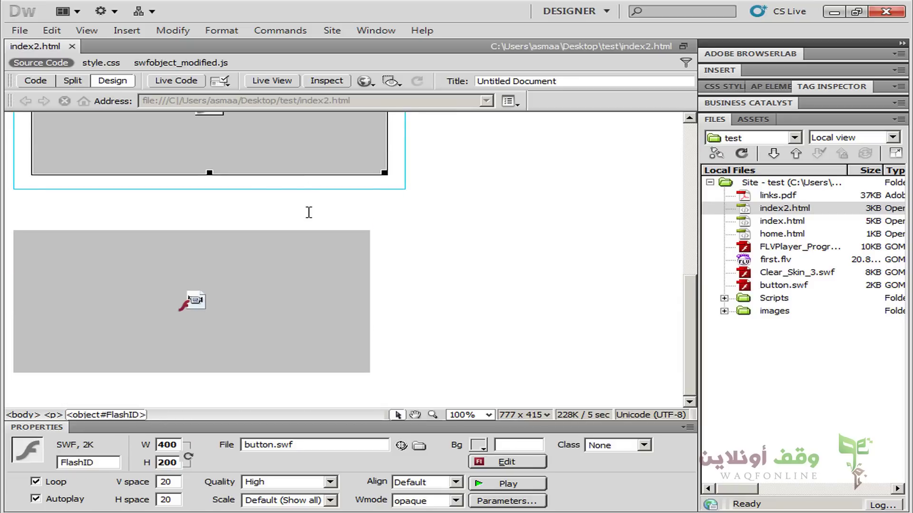
click(292, 300)
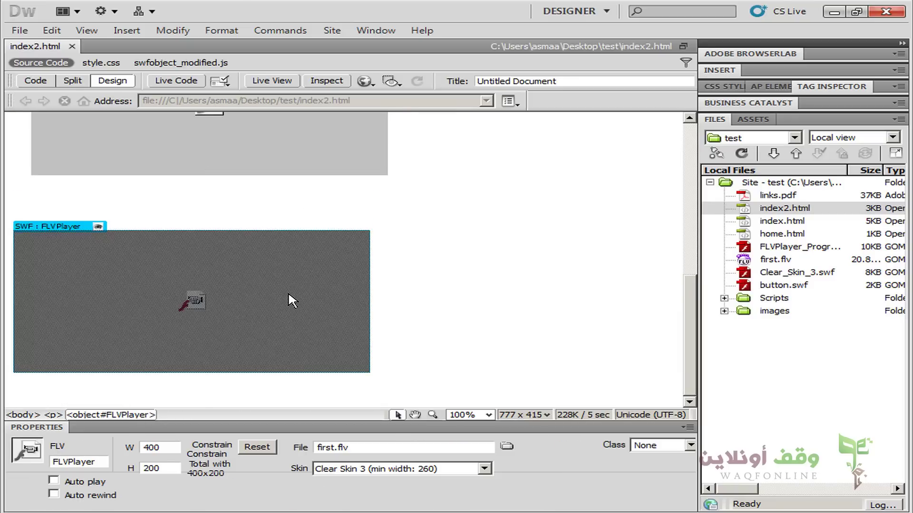